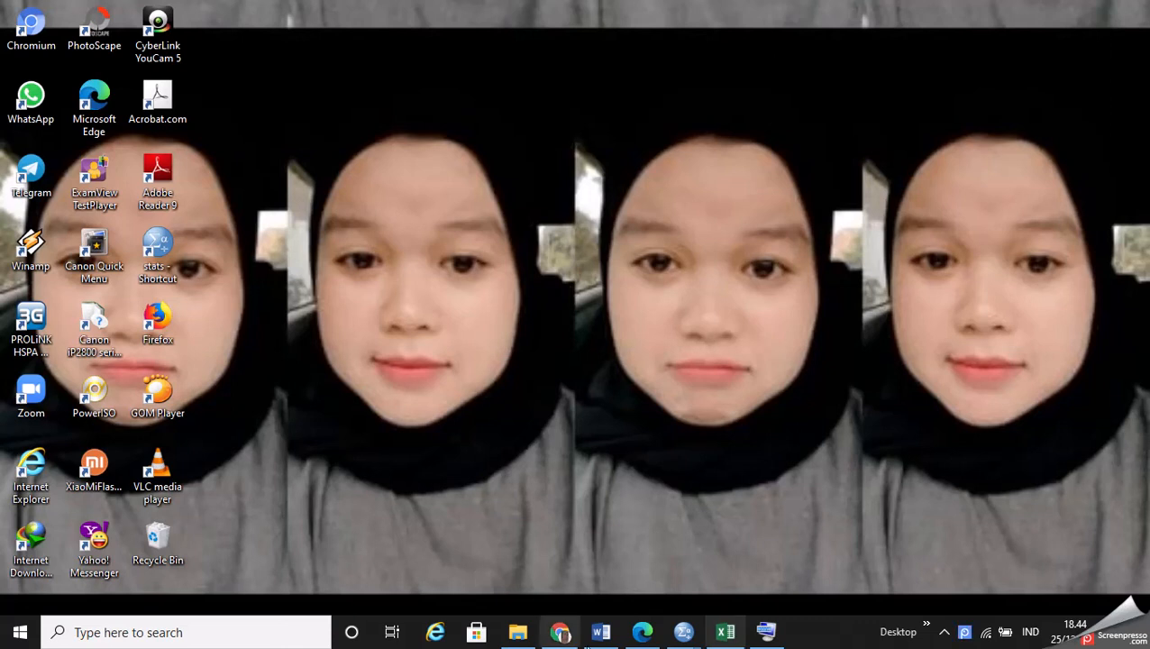
Step: Review the Pearson correlation guide PDF and the Umur (X) and Hb (Y) data for all respondents in the Excel workbook
{"action": "left_click", "coordinate": [630, 636]}
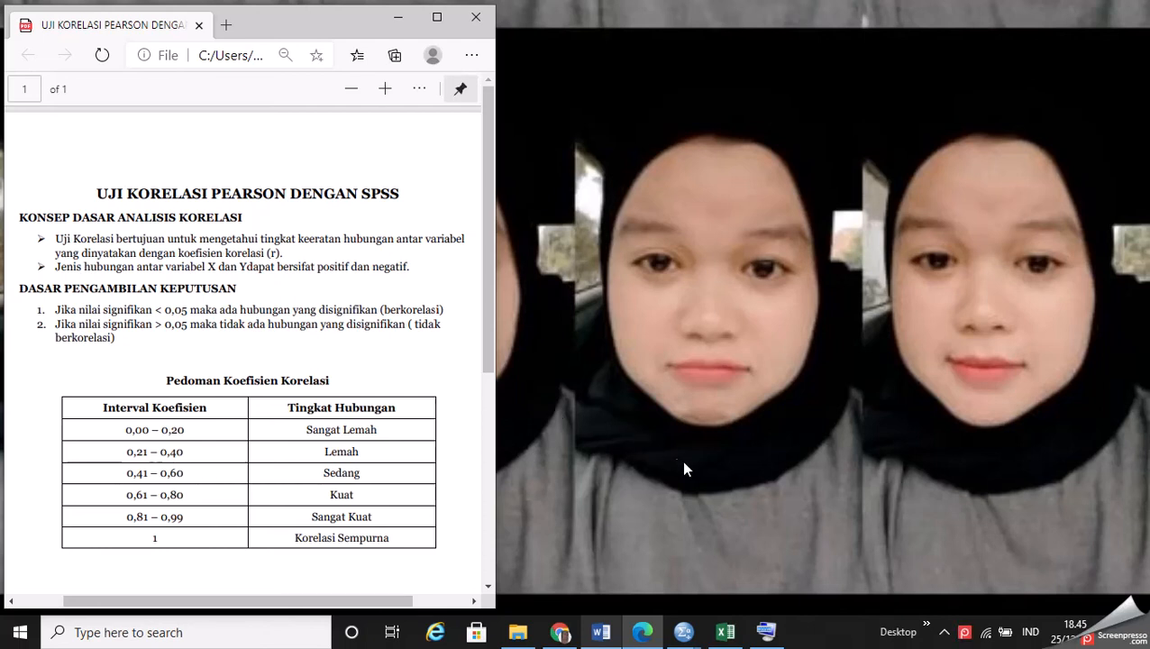
{"action": "left_click", "coordinate": [726, 631]}
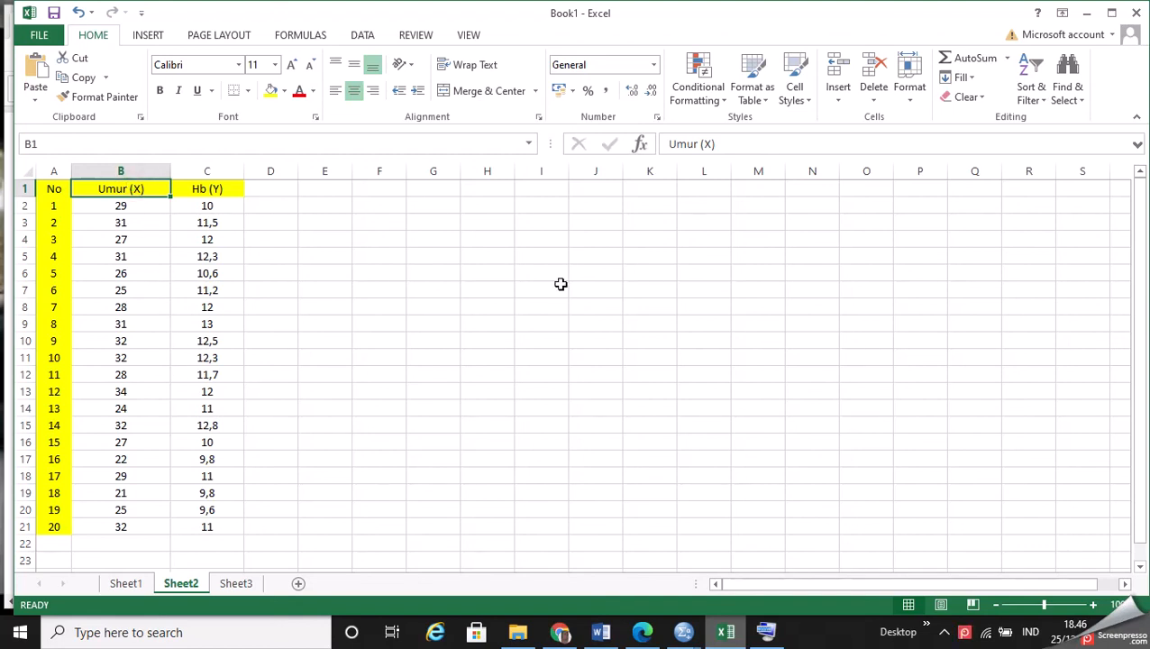
{"action": "left_click", "coordinate": [223, 194]}
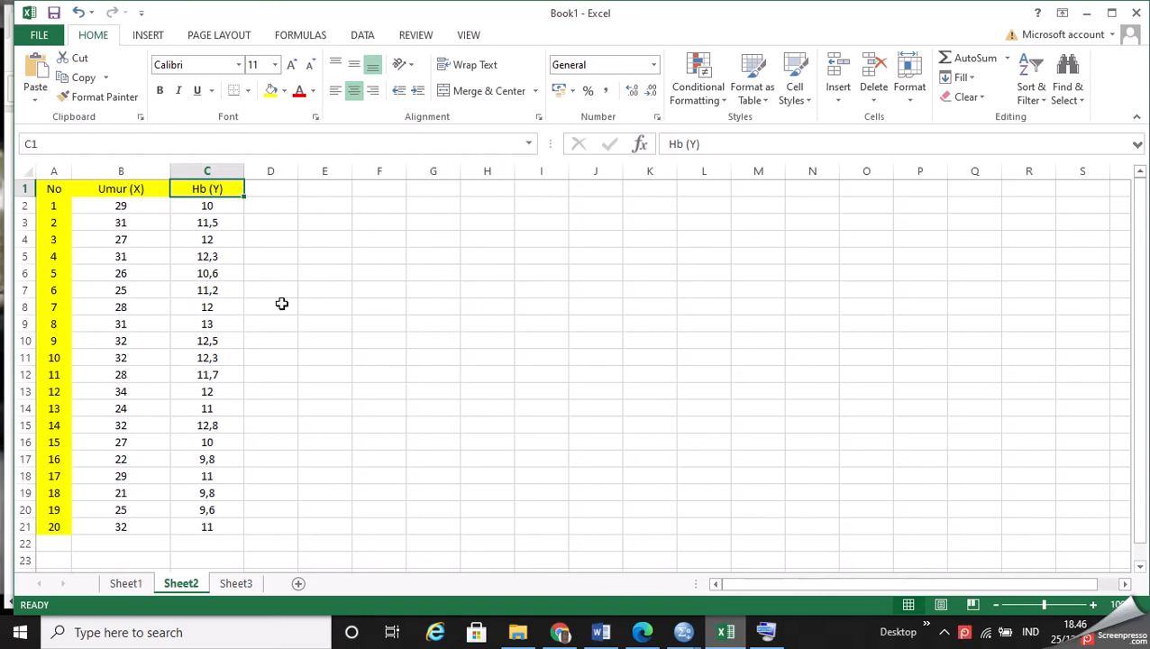
{"action": "left_click", "coordinate": [56, 524]}
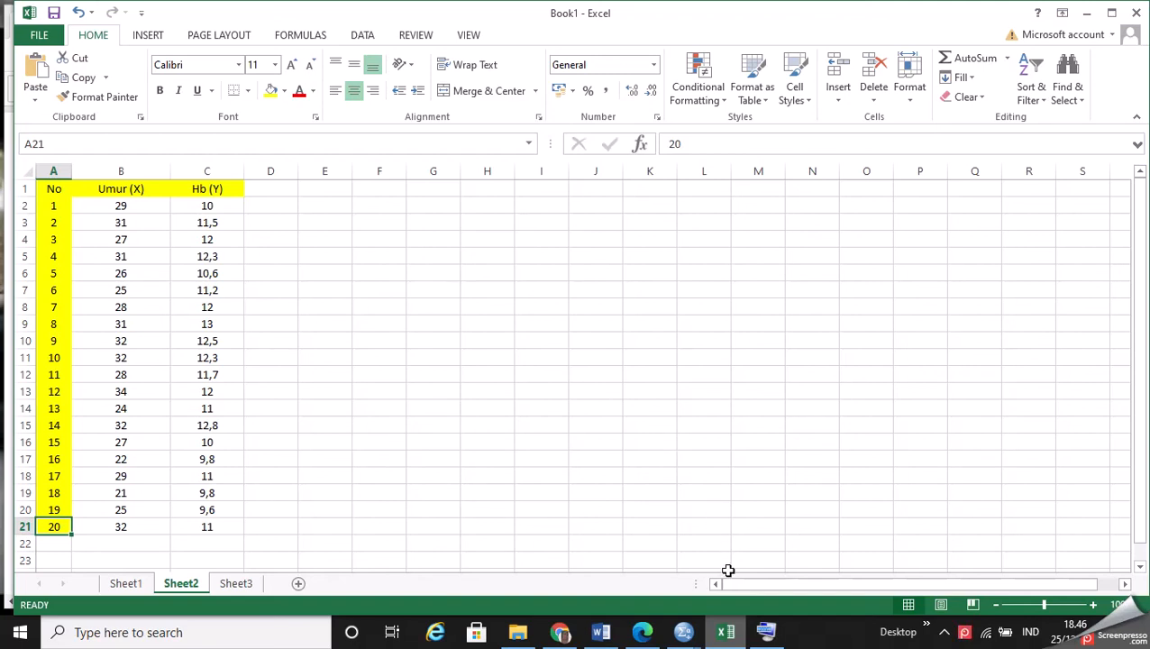
Step: Switch to the empty SPSS data editor and show the Pearson correlation guide PDF beside it
{"action": "mouse_move", "coordinate": [683, 631]}
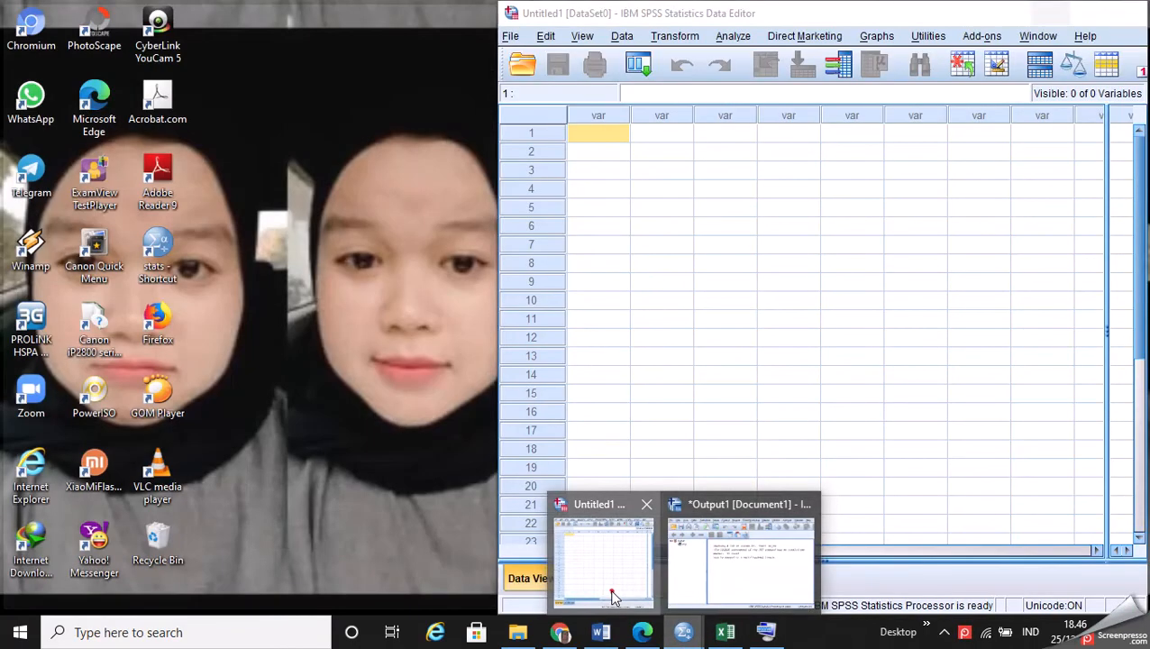
{"action": "left_click", "coordinate": [613, 597]}
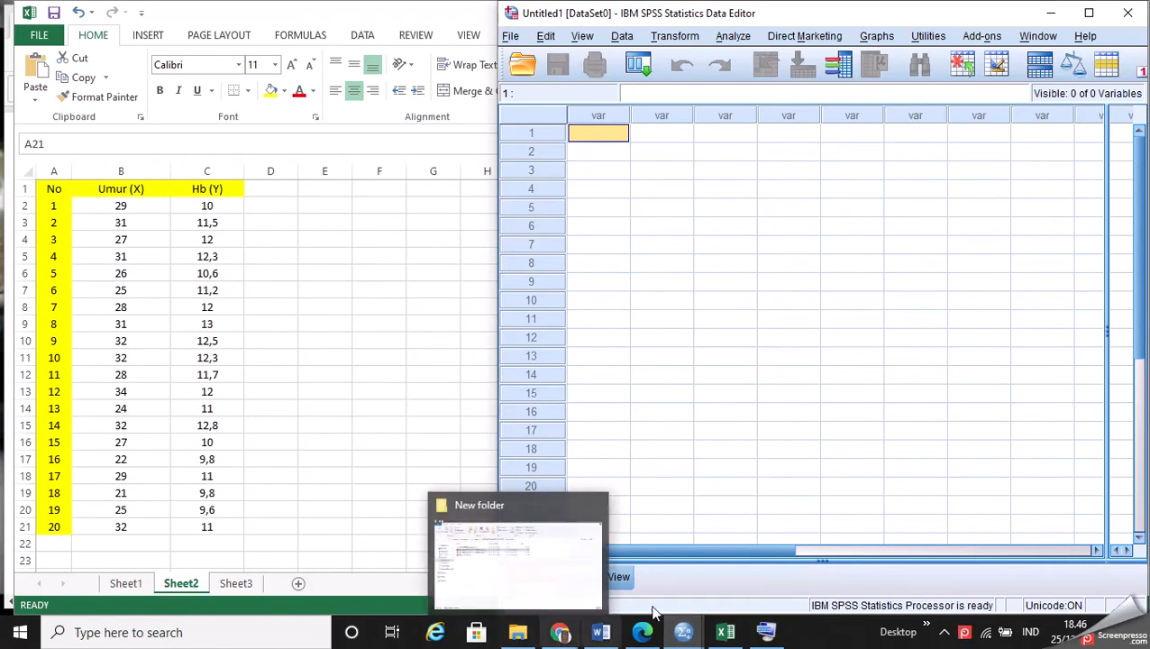
{"action": "left_click", "coordinate": [642, 633]}
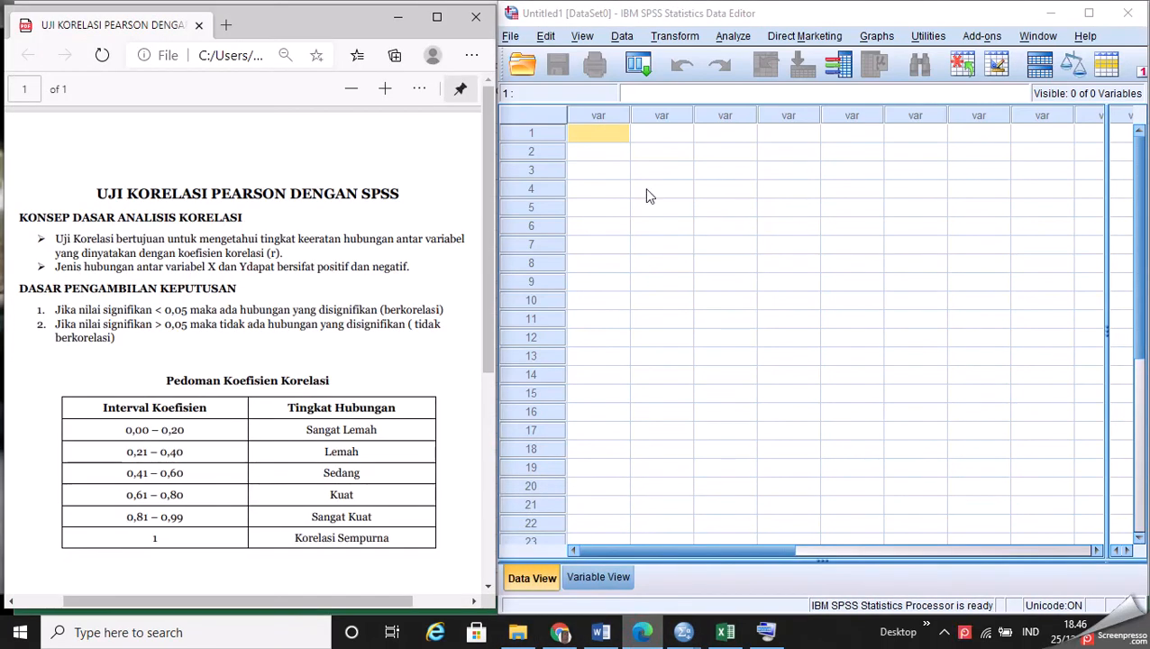
Step: Define two variables named X and Y in the first two rows of the SPSS variable definitions
{"action": "left_click", "coordinate": [585, 576]}
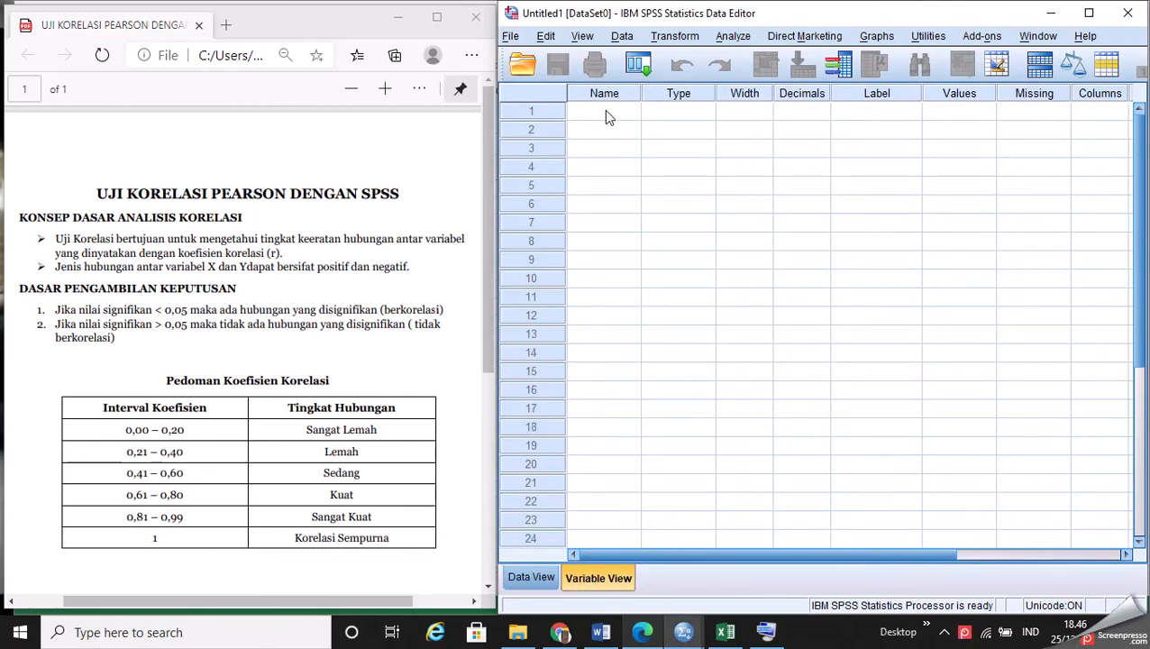
{"action": "left_click", "coordinate": [605, 111]}
{"action": "type", "text": "x"}
{"action": "key", "text": "Return"}
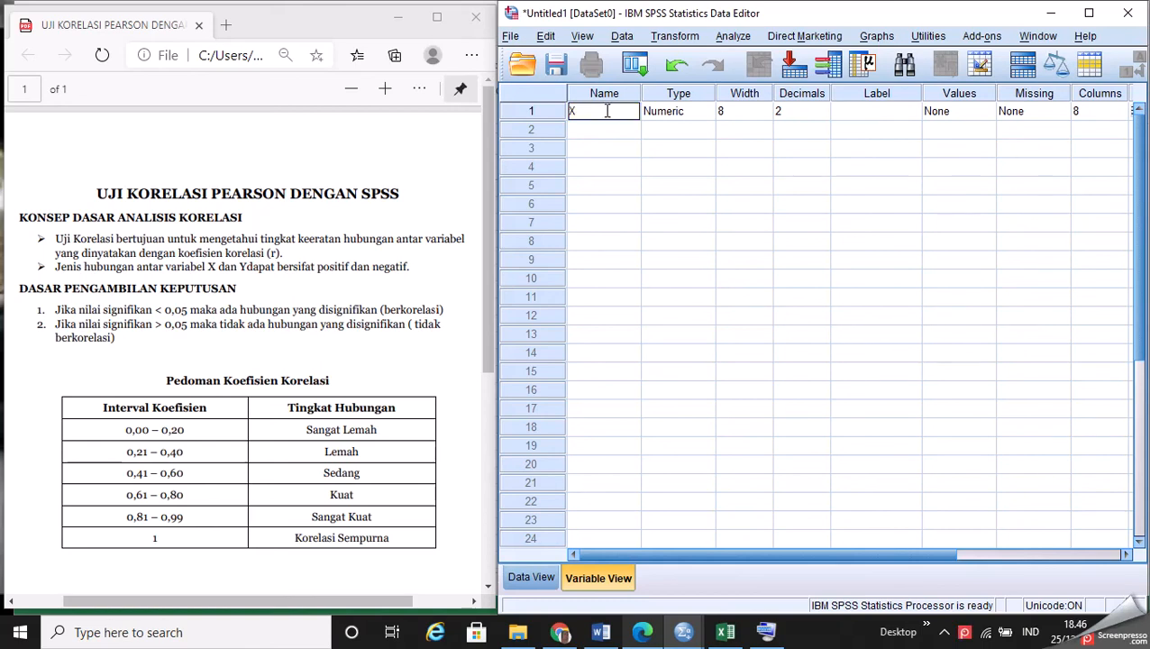
{"action": "key", "text": "Down"}
{"action": "type", "text": "Y"}
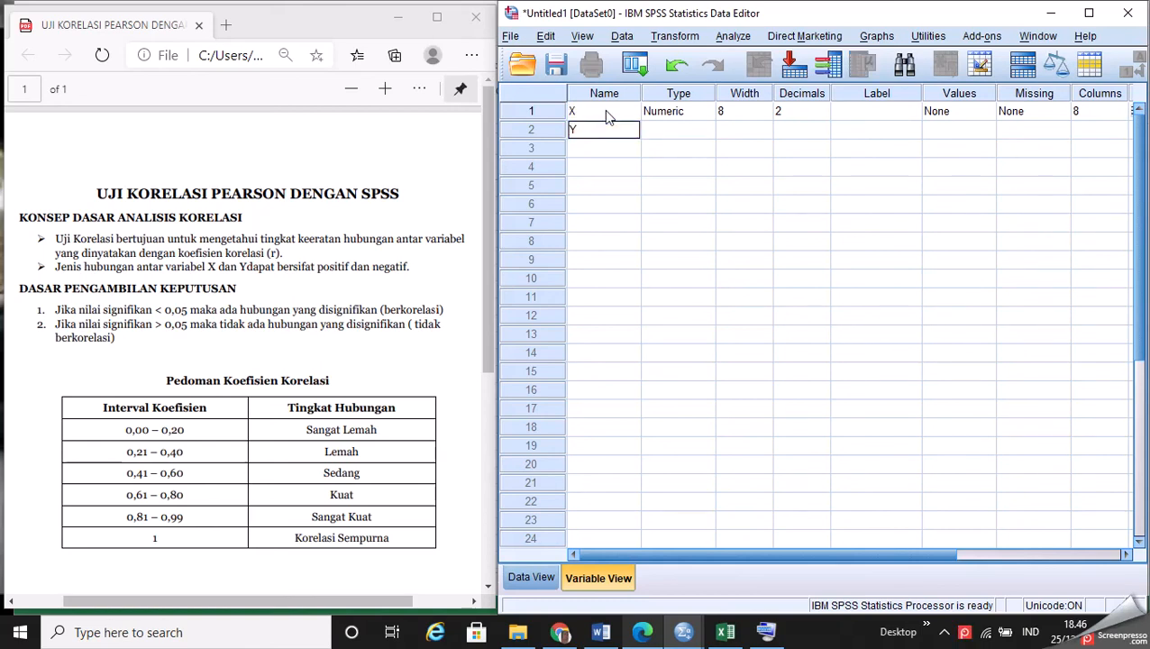
{"action": "key", "text": "Tab"}
{"action": "key", "text": "Tab"}
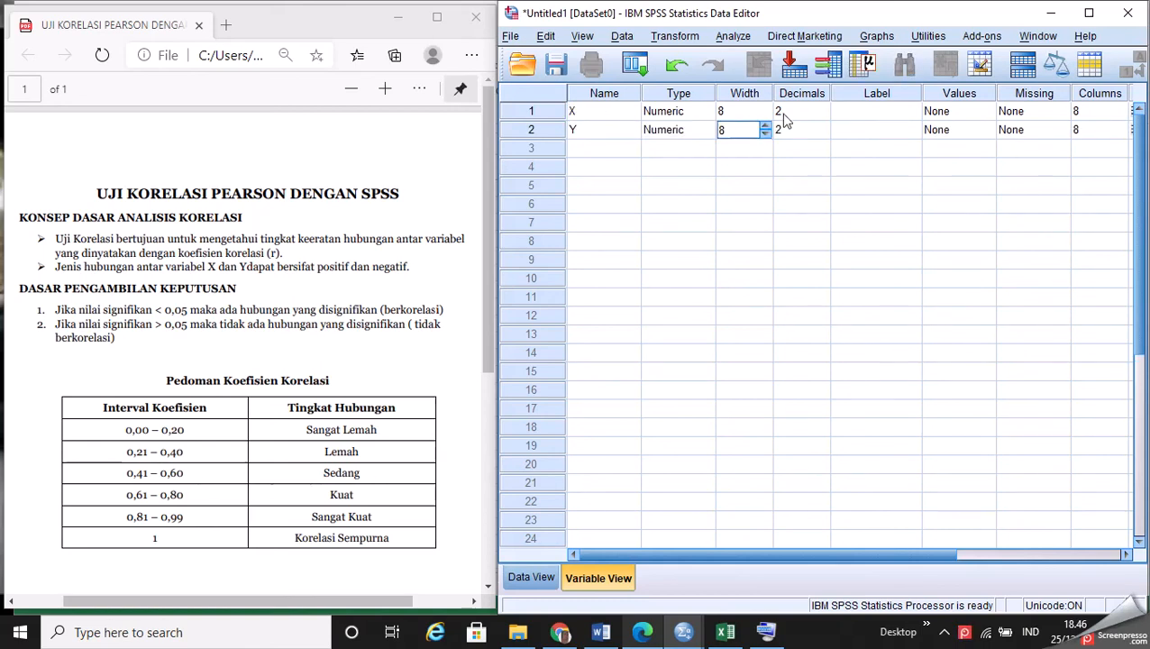
Step: Label variable X as UMUR and variable Y as HB
{"action": "left_click", "coordinate": [867, 112]}
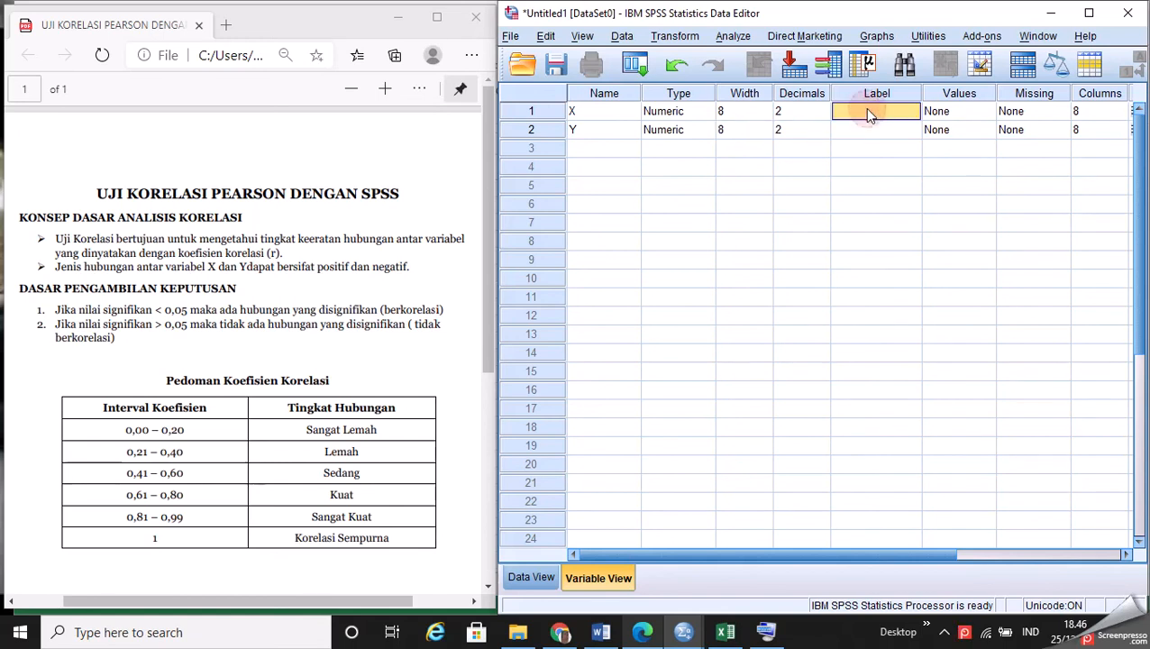
{"action": "type", "text": "UMUR"}
{"action": "left_click", "coordinate": [869, 133]}
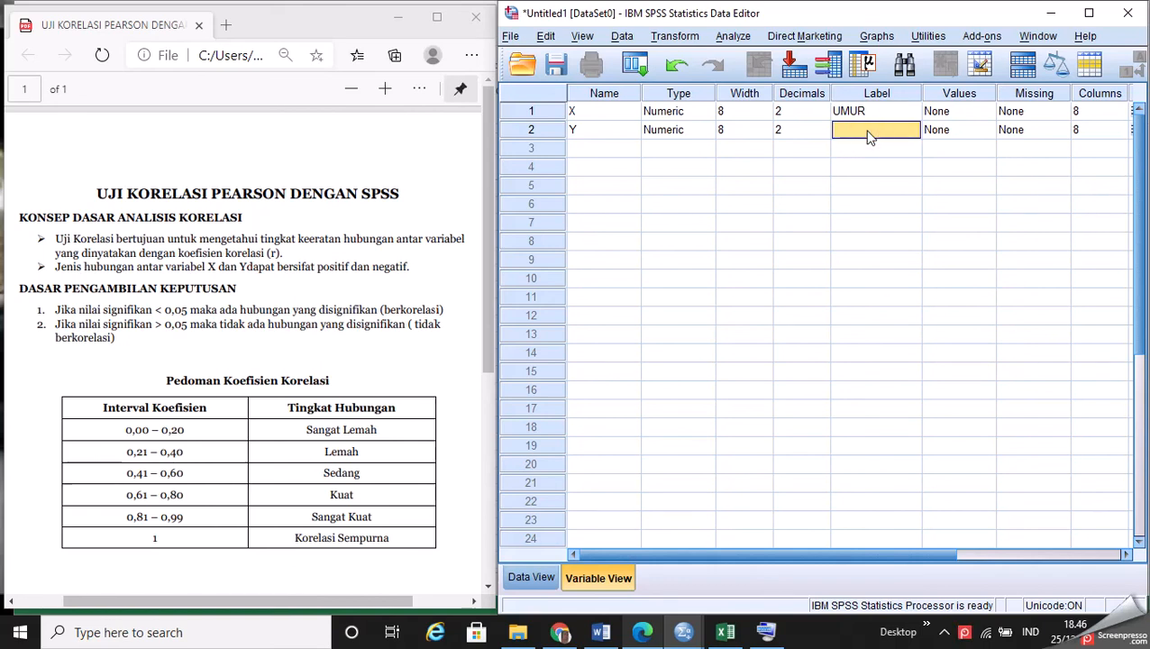
{"action": "type", "text": "HB"}
Step: Set the decimals to 0 for X and 1 for Y, and return to the data grid
{"action": "left_click", "coordinate": [792, 111]}
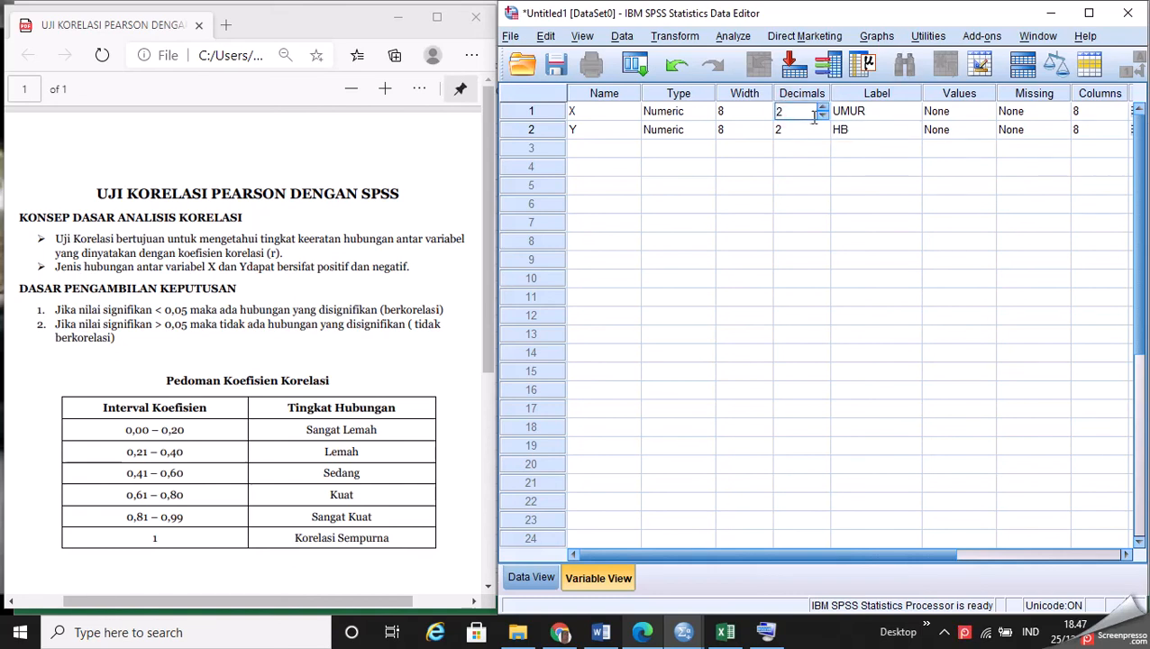
{"action": "left_click", "coordinate": [823, 115]}
{"action": "left_click", "coordinate": [815, 133]}
{"action": "left_click", "coordinate": [823, 135]}
{"action": "left_click", "coordinate": [534, 576]}
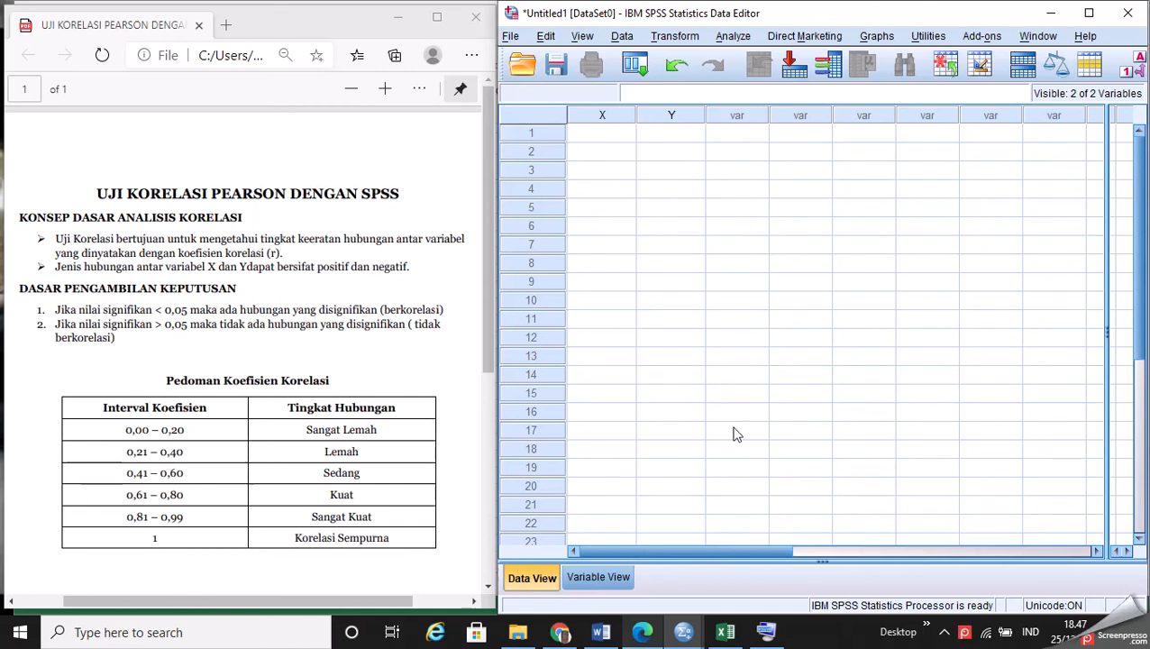
Step: Switch to Excel and copy the Umur and Hb values in B2:C21 without their headers
{"action": "left_click", "coordinate": [721, 633]}
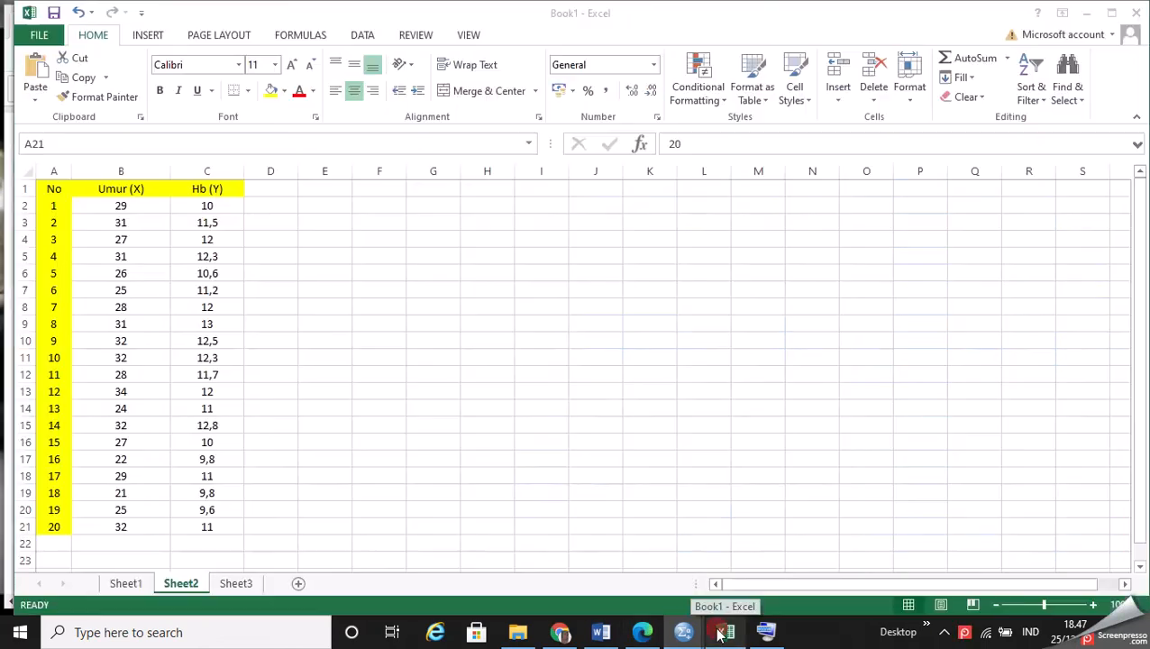
{"action": "left_click_drag", "start_coordinate": [121, 205], "coordinate": [191, 525]}
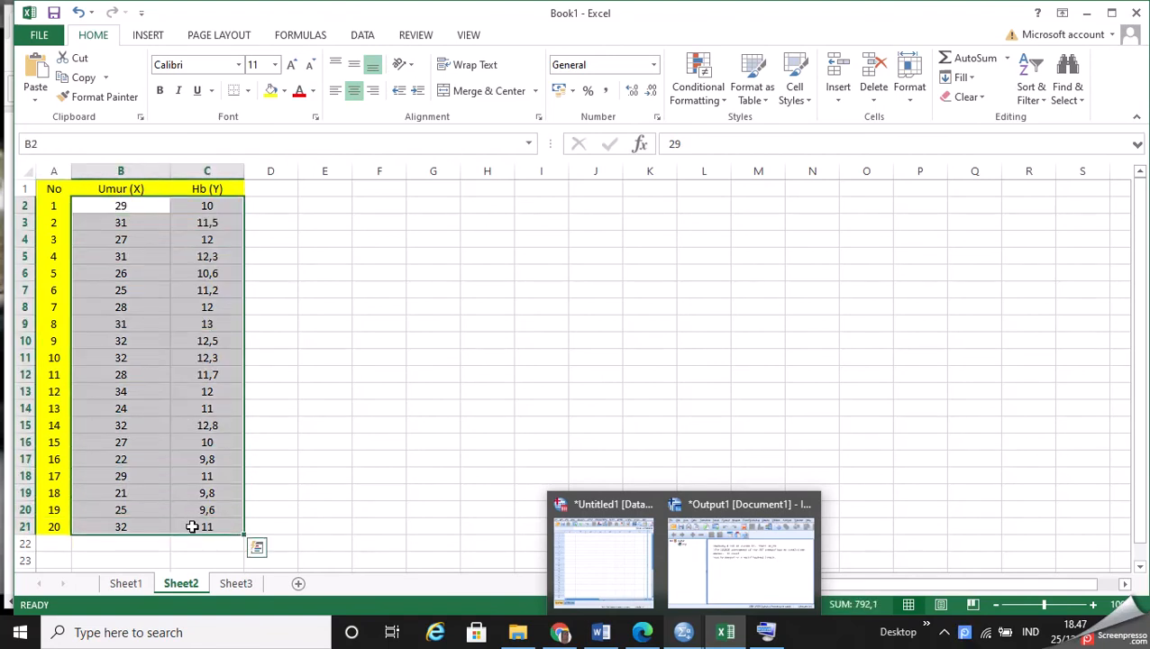
{"action": "right_click", "coordinate": [137, 233]}
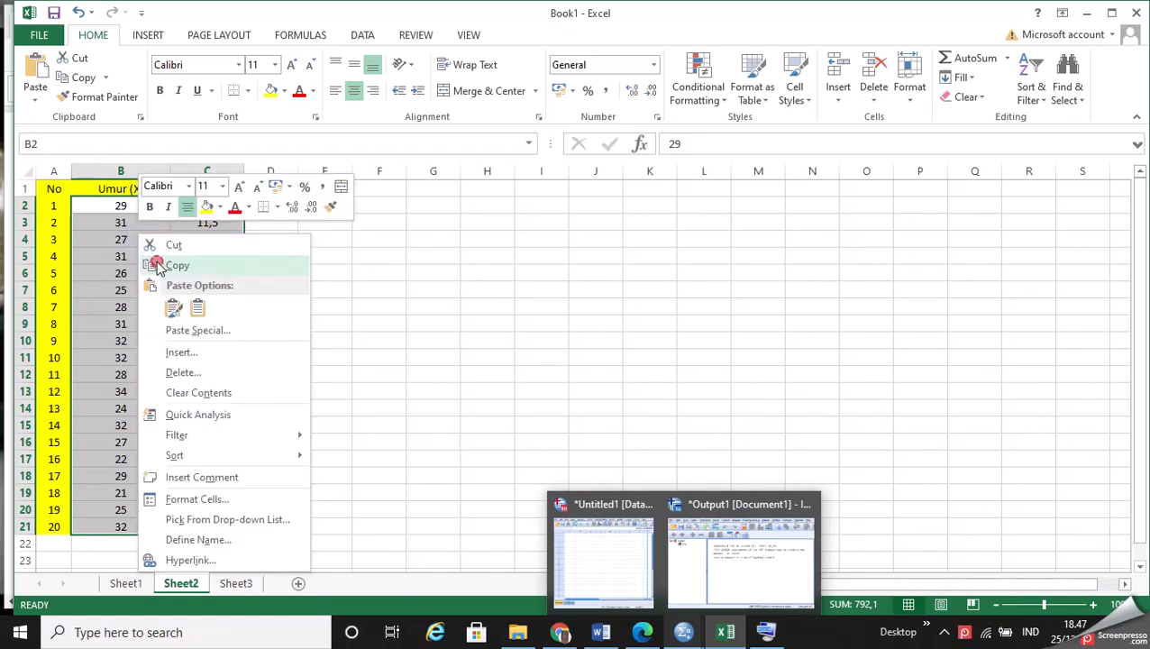
{"action": "left_click", "coordinate": [158, 266]}
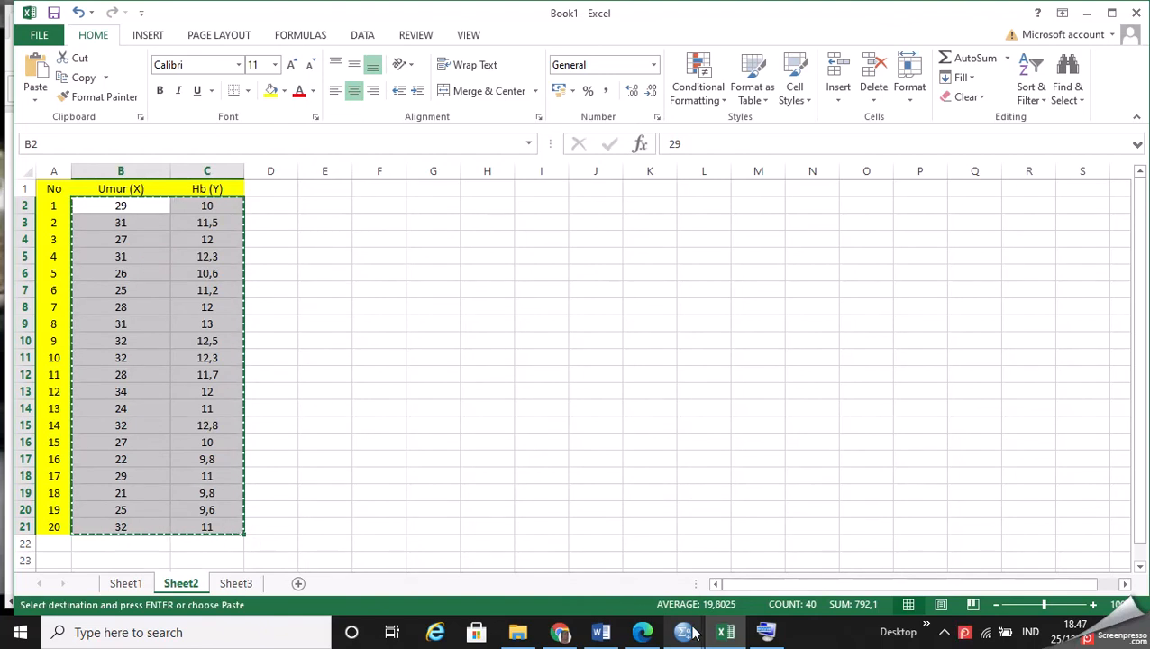
Step: Switch back to the SPSS data editor with the guide beside it and paste the copied values from row 1 of X
{"action": "mouse_move", "coordinate": [685, 631]}
{"action": "left_click", "coordinate": [635, 581]}
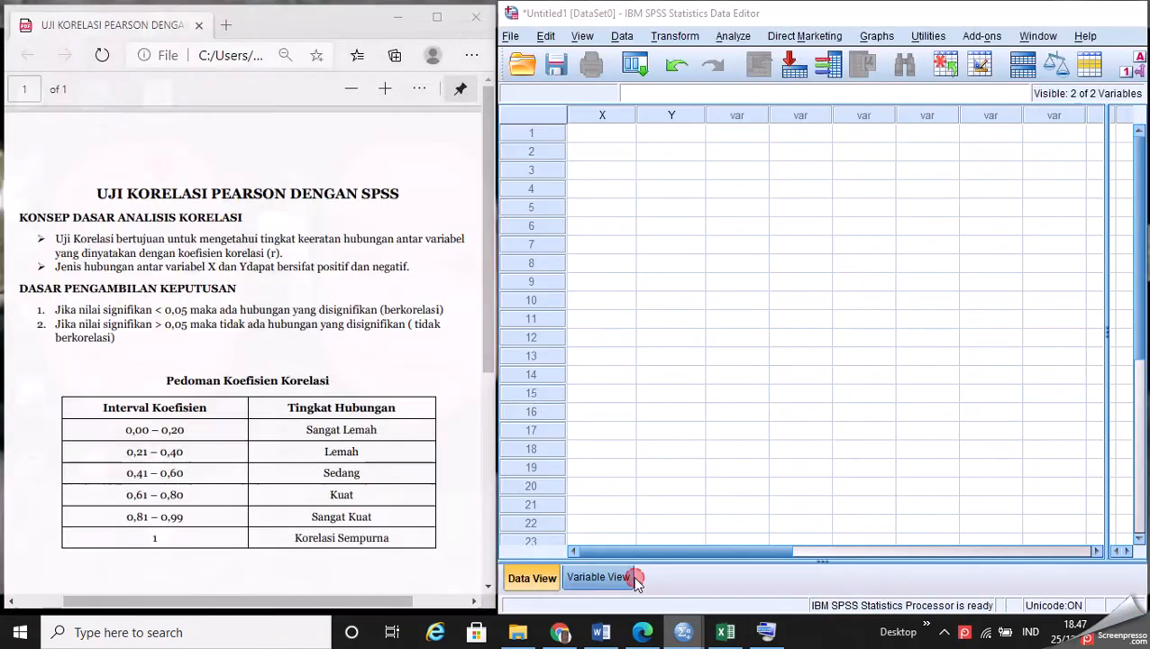
{"action": "left_click", "coordinate": [638, 633]}
{"action": "left_click", "coordinate": [588, 133]}
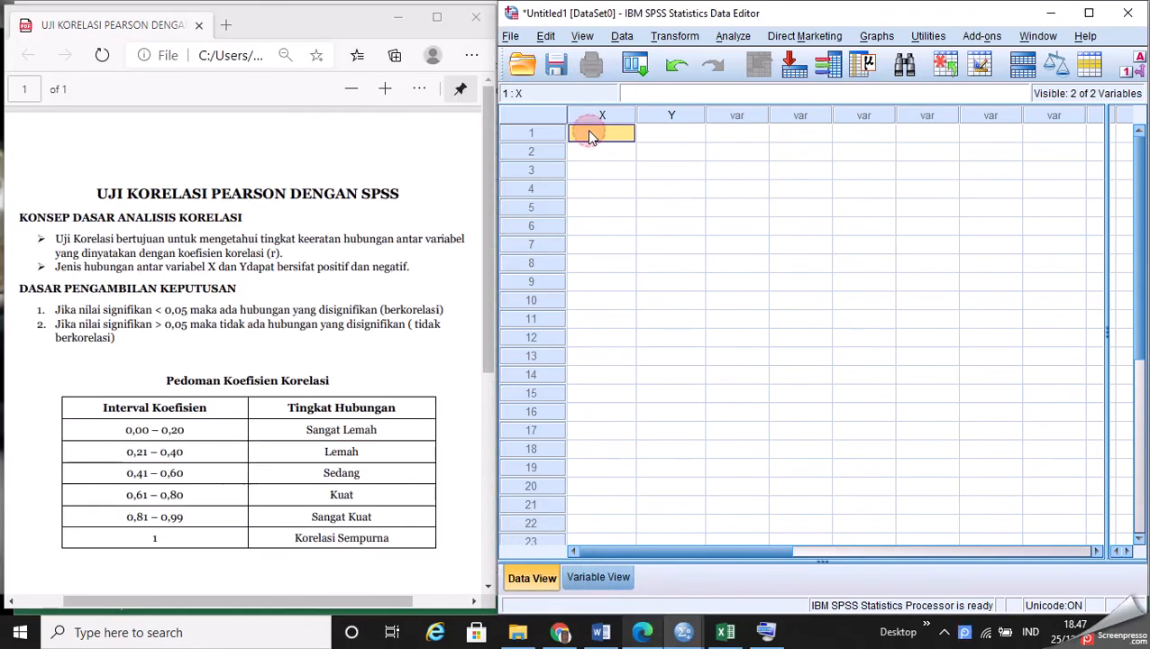
{"action": "right_click", "coordinate": [590, 134]}
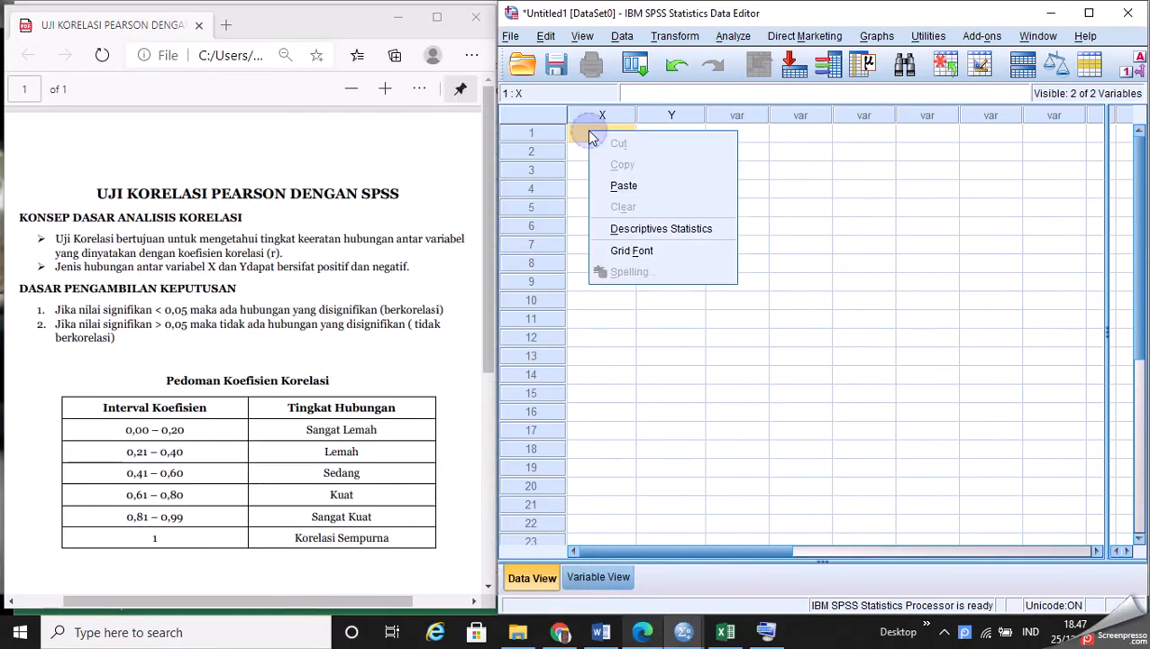
{"action": "left_click", "coordinate": [617, 186]}
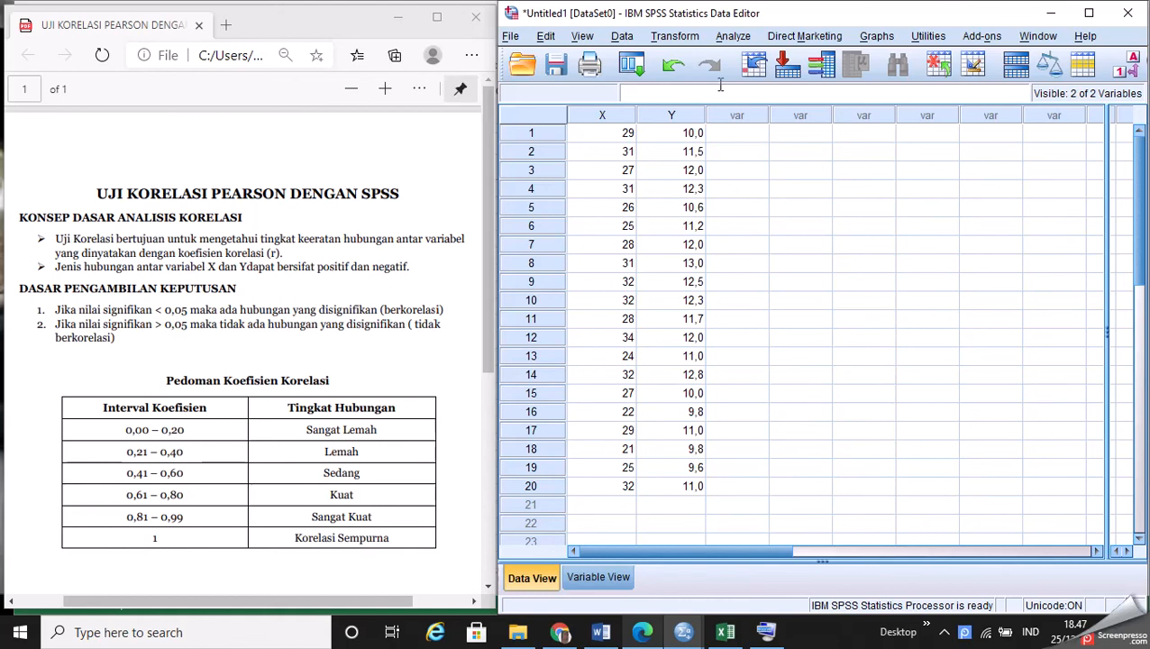
Step: Run a bivariate correlation on UMUR and HB with the Pearson coefficient, two-tailed test and flagged significant correlations
{"action": "left_click", "coordinate": [734, 39]}
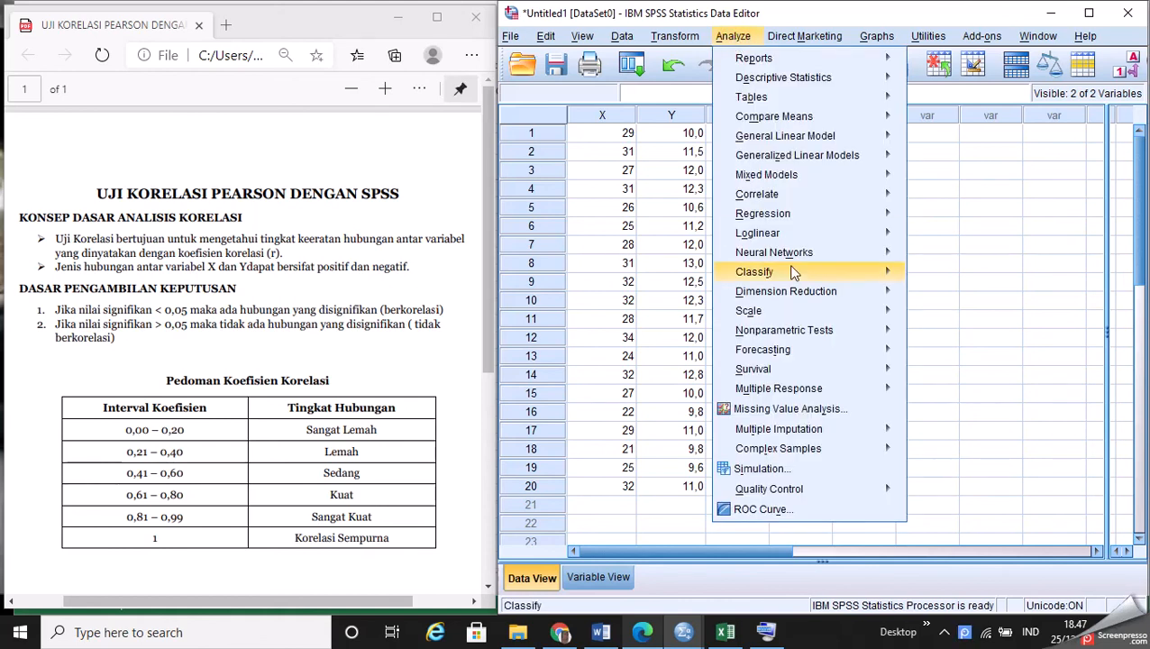
{"action": "mouse_move", "coordinate": [784, 197]}
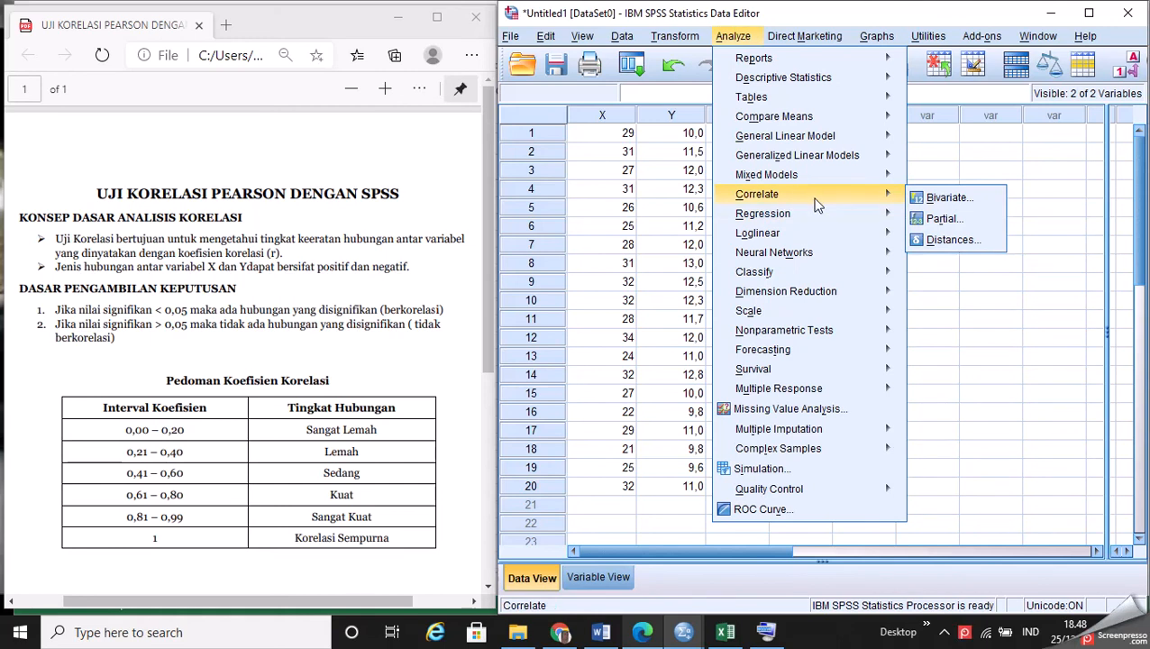
{"action": "left_click", "coordinate": [949, 202]}
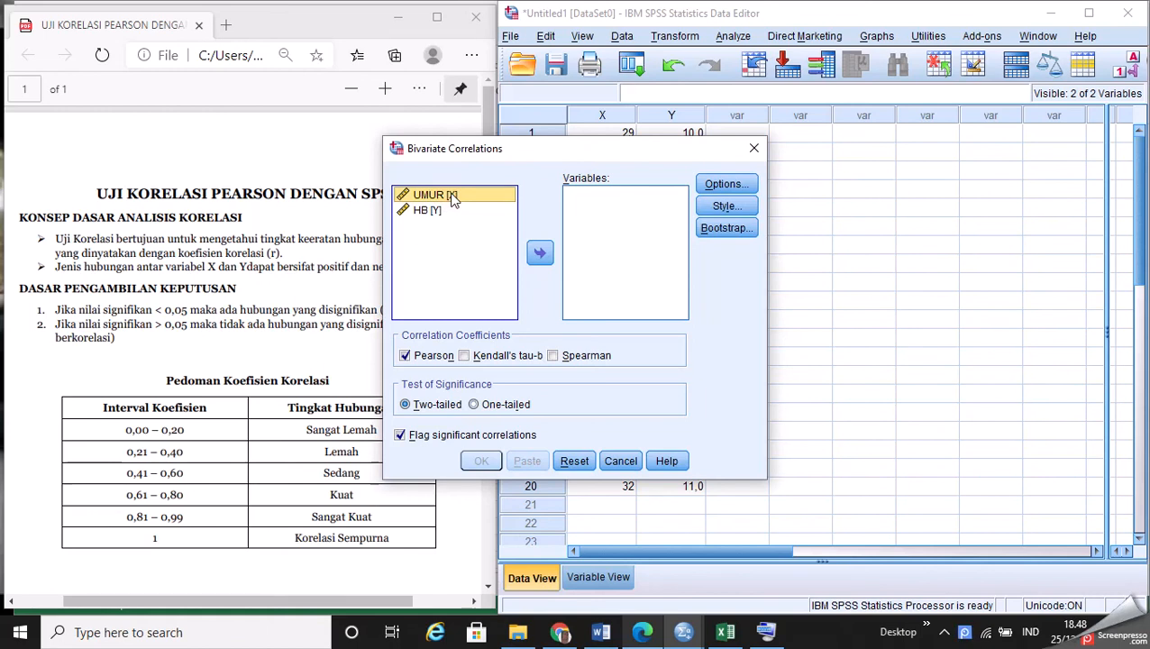
{"action": "key", "text": "shift+Down"}
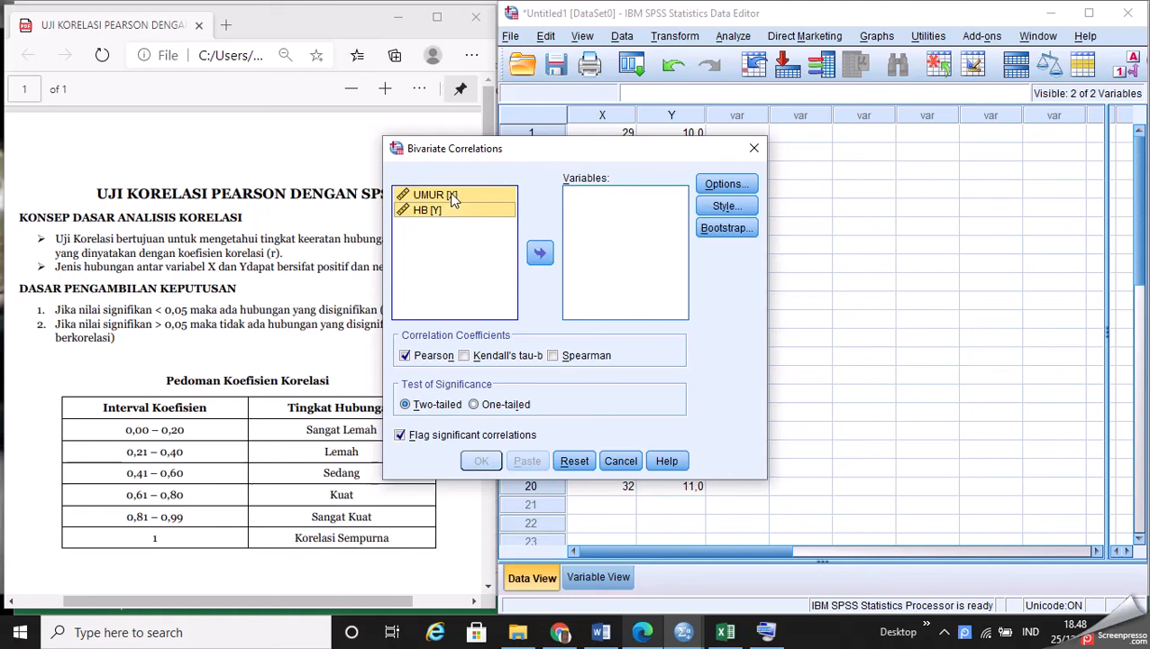
{"action": "left_click", "coordinate": [541, 255]}
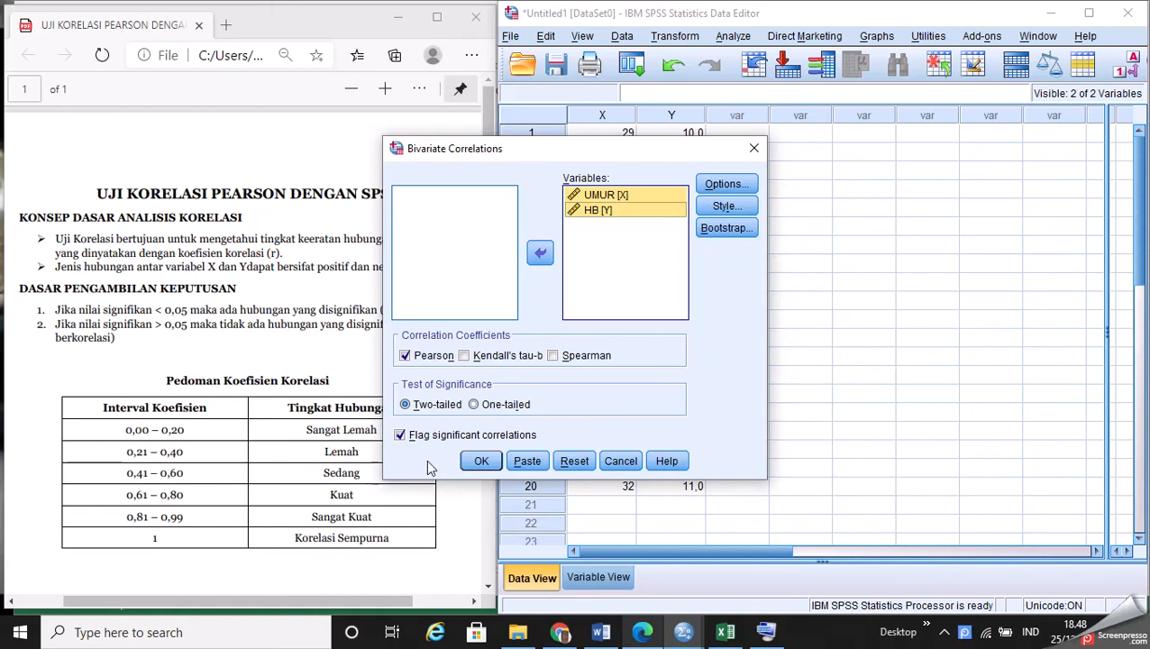
{"action": "left_click", "coordinate": [479, 461]}
{"action": "left_click", "coordinate": [478, 461]}
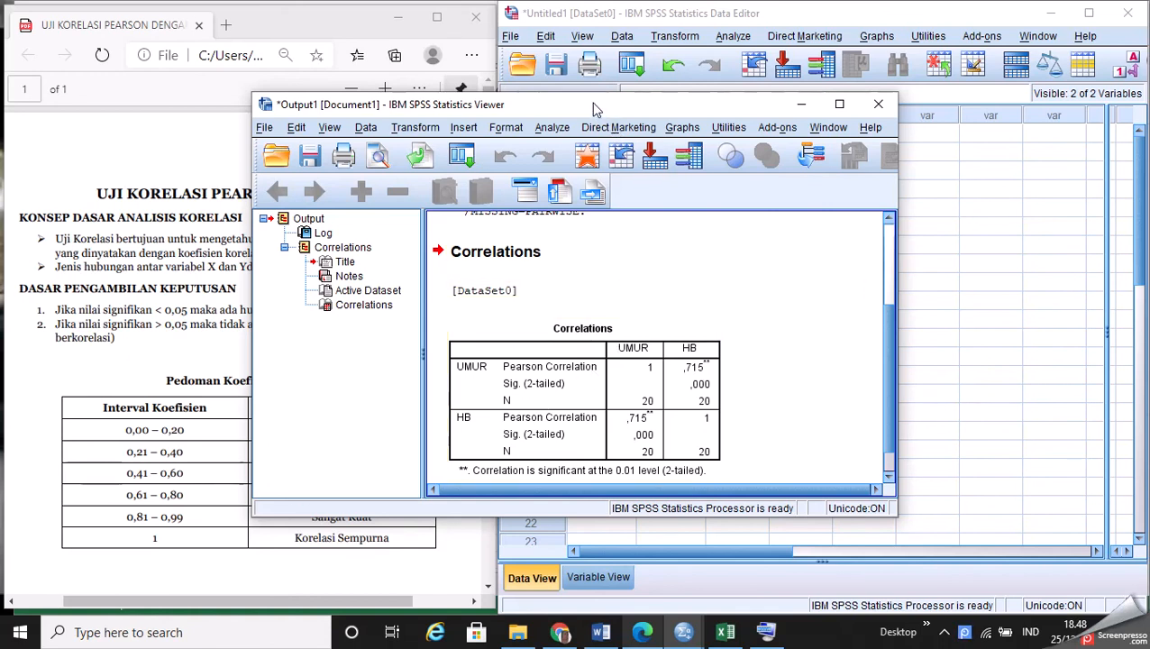
Step: Place the correlation output beside the guide and examine the UMUR and HB coefficient against the 0,61 – 0,80 interval
{"action": "left_click_drag", "start_coordinate": [592, 105], "coordinate": [826, 109]}
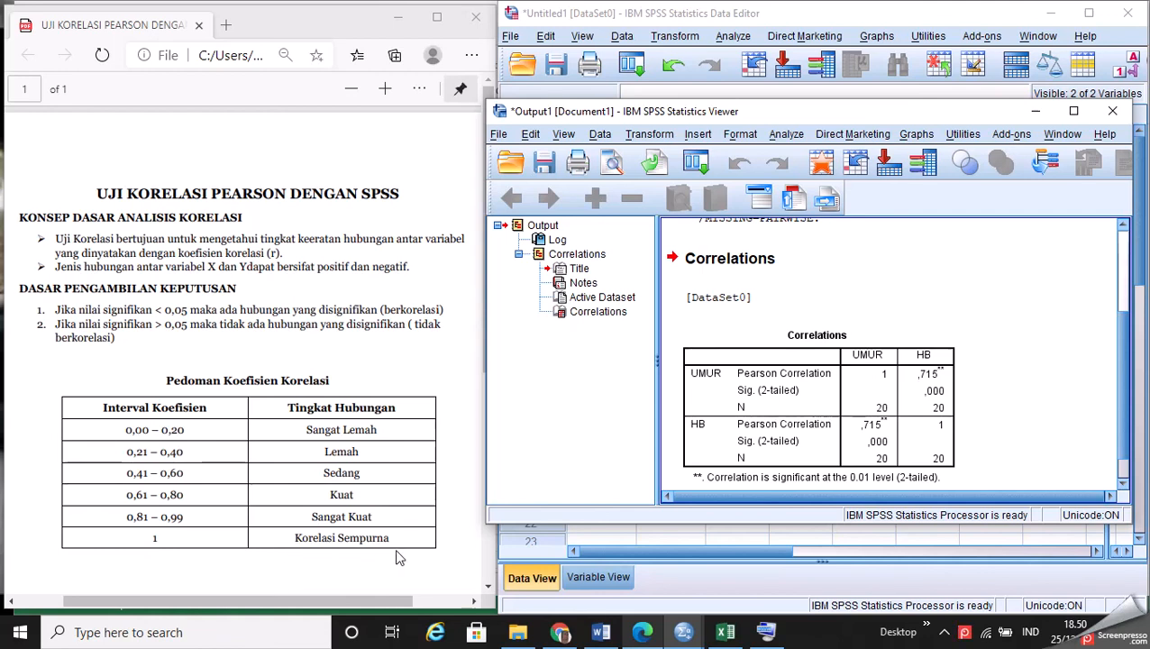
{"action": "left_click", "coordinate": [808, 470]}
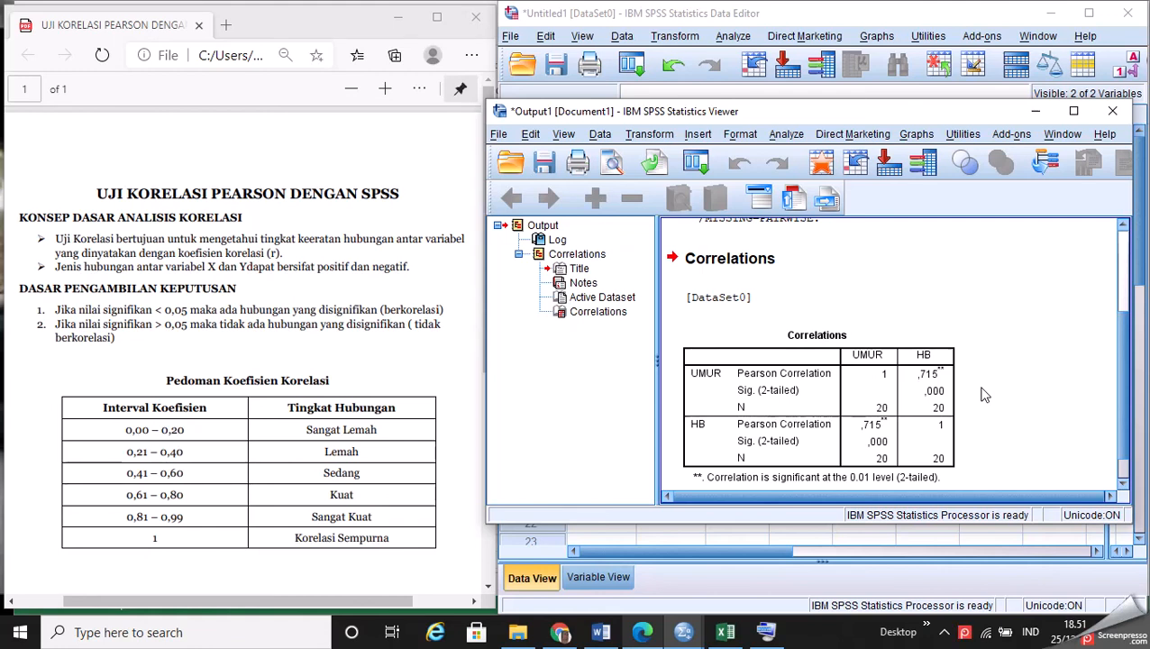
{"action": "left_click", "coordinate": [950, 410]}
{"action": "left_click", "coordinate": [930, 375]}
{"action": "left_click_drag", "start_coordinate": [122, 497], "coordinate": [209, 491]}
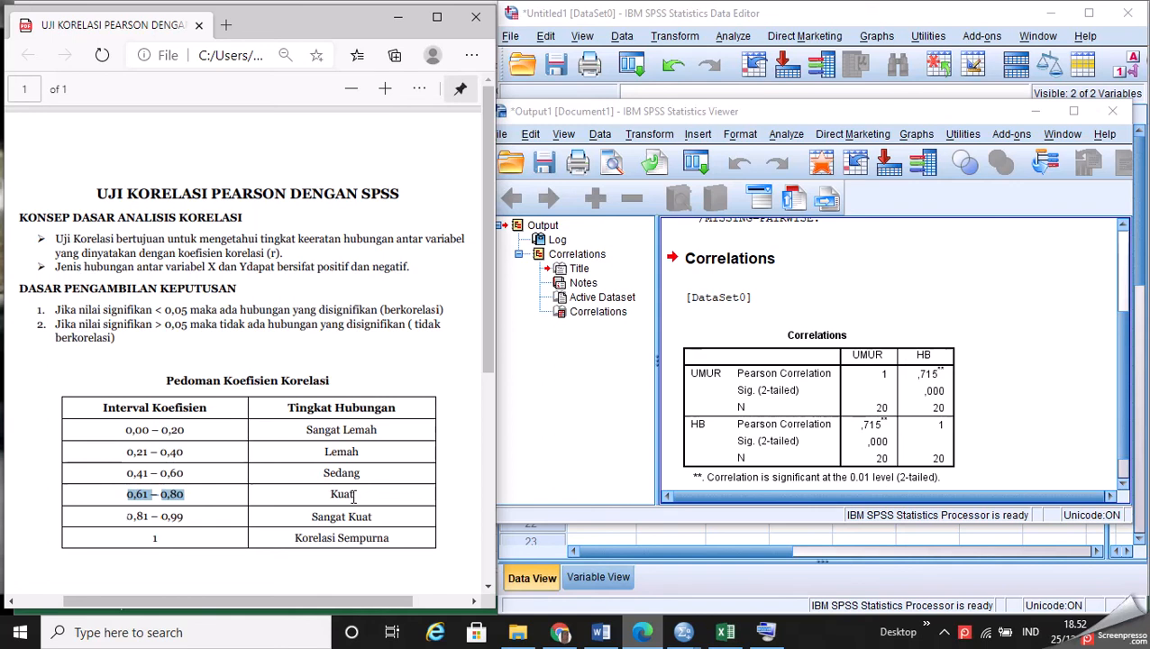
{"action": "left_click", "coordinate": [369, 493]}
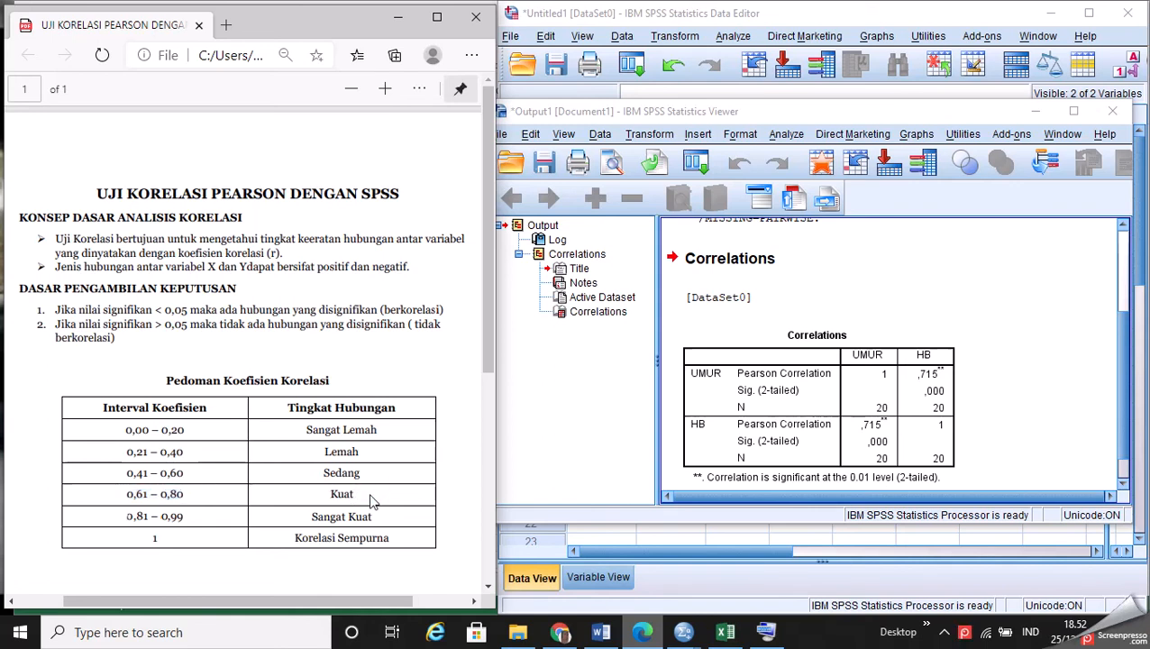